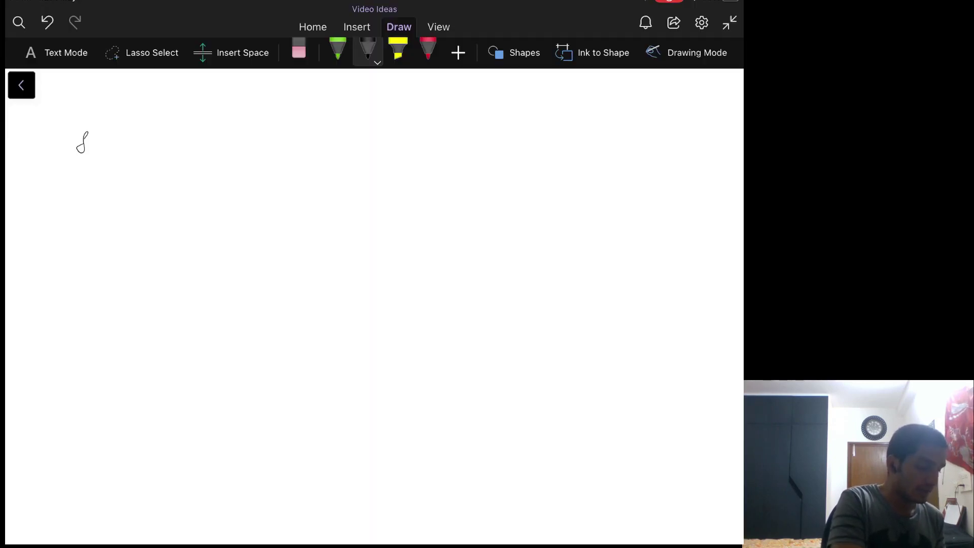
# Write δ → ψ̇ and ψ̇/δ → f(Vx, l, μ) in black ink
pyautogui.moveTo(99, 145); pyautogui.dragTo(141, 140)
pyautogui.moveTo(135, 136); pyautogui.dragTo(135, 153)
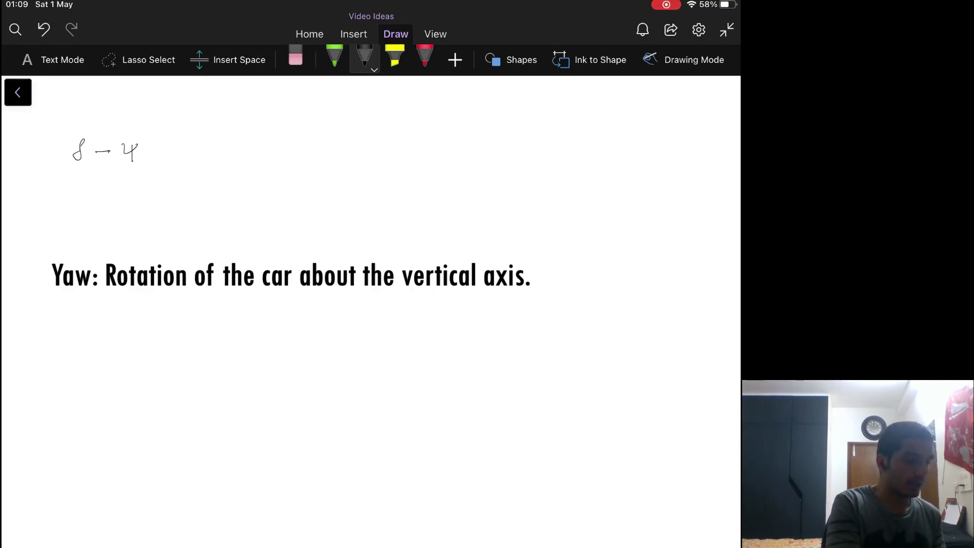
pyautogui.click(131, 137)
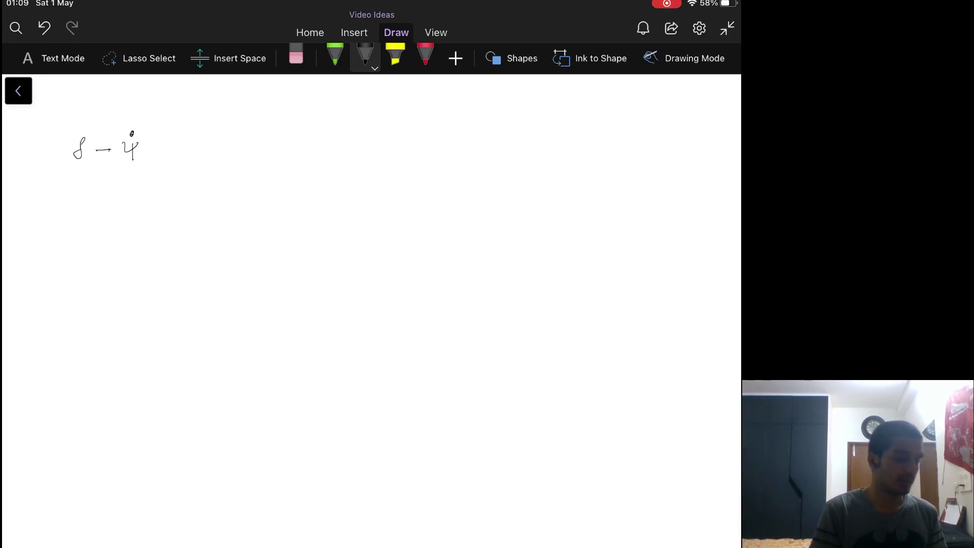
pyautogui.moveTo(226, 125)
pyautogui.mouseDown()
pyautogui.moveTo(248, 145)
pyautogui.moveTo(228, 177)
pyautogui.mouseUp()
pyautogui.click(241, 116)
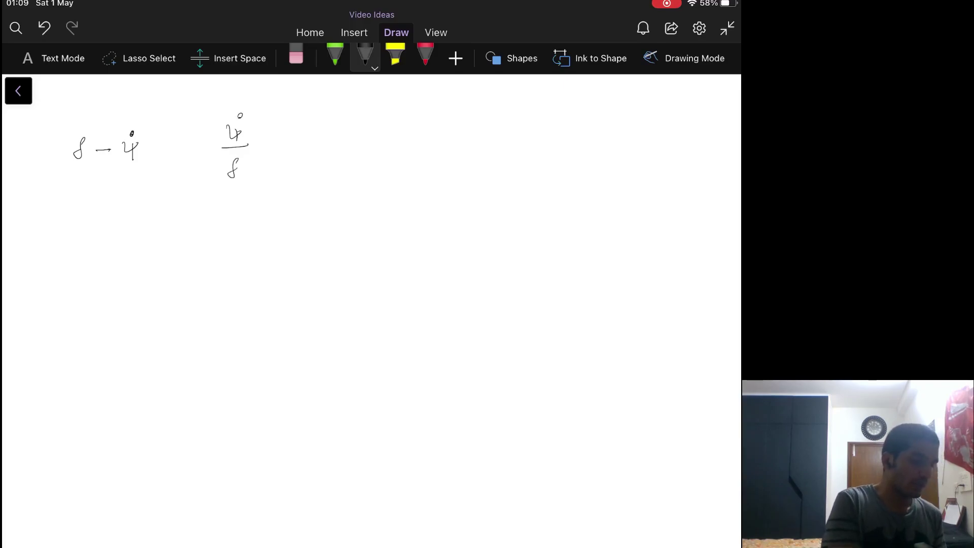
pyautogui.moveTo(272, 140)
pyautogui.mouseDown()
pyautogui.moveTo(335, 148)
pyautogui.moveTo(353, 127)
pyautogui.moveTo(367, 141)
pyautogui.moveTo(446, 123)
pyautogui.moveTo(455, 138)
pyautogui.mouseUp()
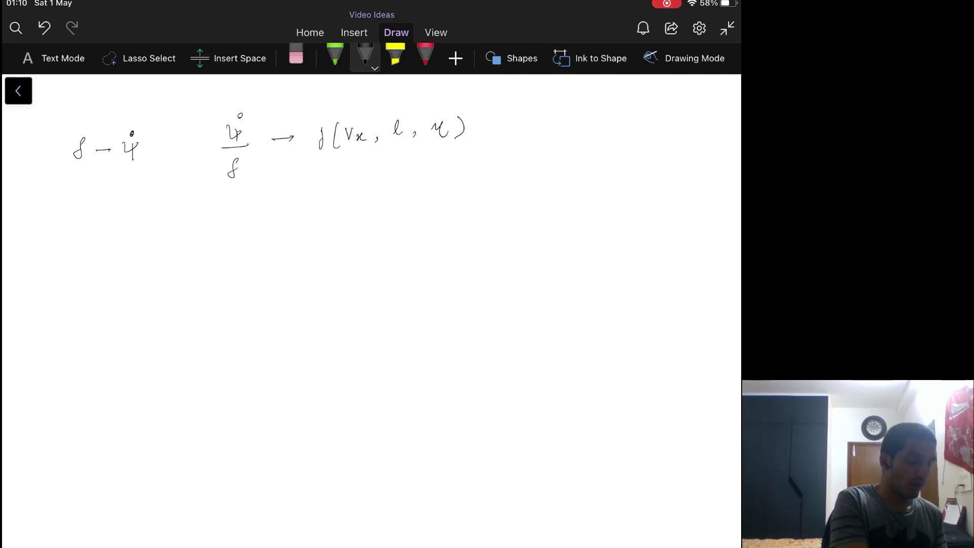
# Add a red hook arrow below the function with the terms Fy,R and Fy,F
pyautogui.click(425, 56)
pyautogui.moveTo(444, 153); pyautogui.dragTo(459, 170)
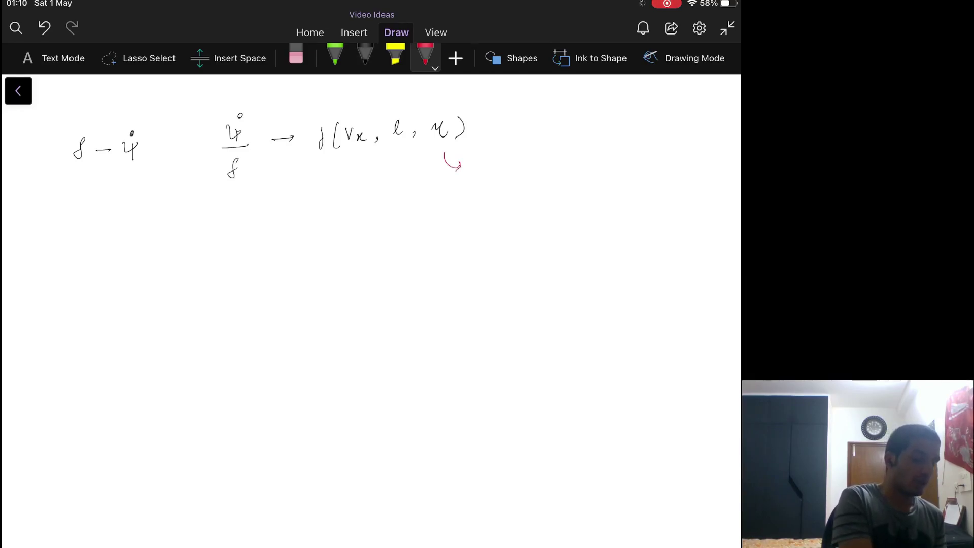
pyautogui.moveTo(488, 147)
pyautogui.mouseDown()
pyautogui.moveTo(486, 165)
pyautogui.moveTo(504, 156)
pyautogui.moveTo(525, 164)
pyautogui.mouseUp()
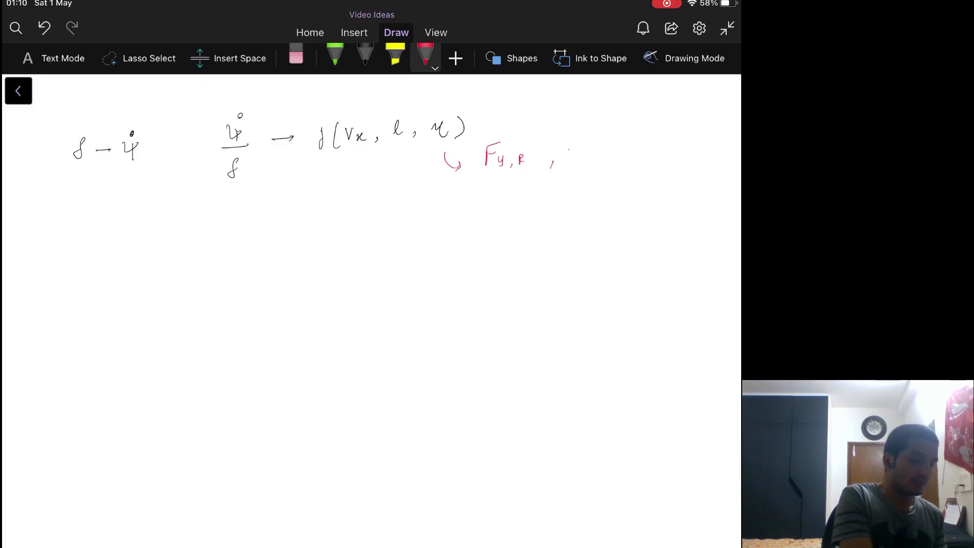
pyautogui.moveTo(569, 146); pyautogui.dragTo(566, 161)
pyautogui.moveTo(569, 145)
pyautogui.mouseDown()
pyautogui.moveTo(583, 142)
pyautogui.moveTo(598, 162)
pyautogui.mouseUp()
pyautogui.moveTo(599, 152); pyautogui.dragTo(610, 149)
pyautogui.moveTo(600, 157); pyautogui.dragTo(608, 156)
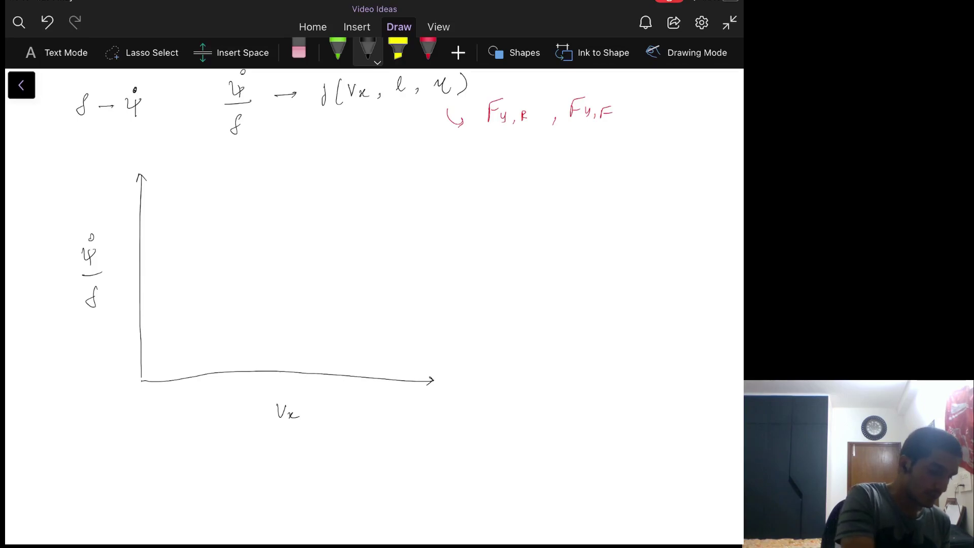
# Sketch the green μ > 0 curve rising from the origin, peaking and falling, with an arrow
pyautogui.click(338, 51)
pyautogui.moveTo(141, 379); pyautogui.dragTo(177, 358)
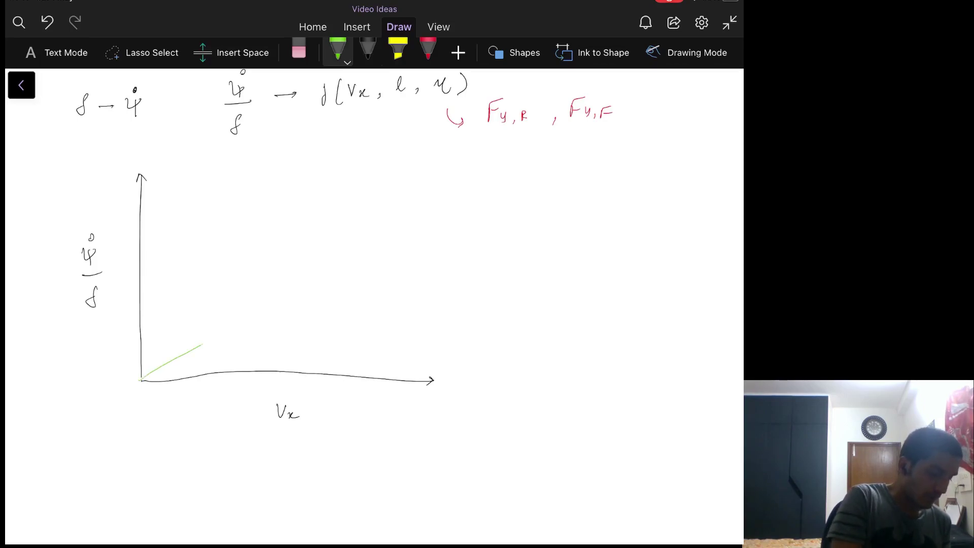
pyautogui.moveTo(269, 323); pyautogui.dragTo(298, 330)
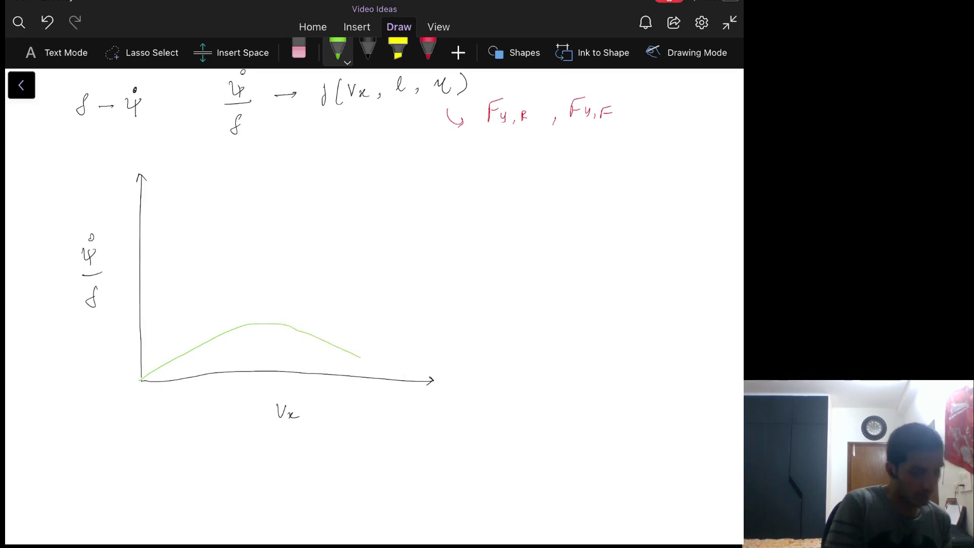
pyautogui.moveTo(356, 345)
pyautogui.mouseDown()
pyautogui.moveTo(406, 338)
pyautogui.moveTo(409, 347)
pyautogui.moveTo(445, 335)
pyautogui.mouseUp()
# Draw the steep red μ < 0 curve with a dashed Vx crit line and arrow
pyautogui.click(428, 50)
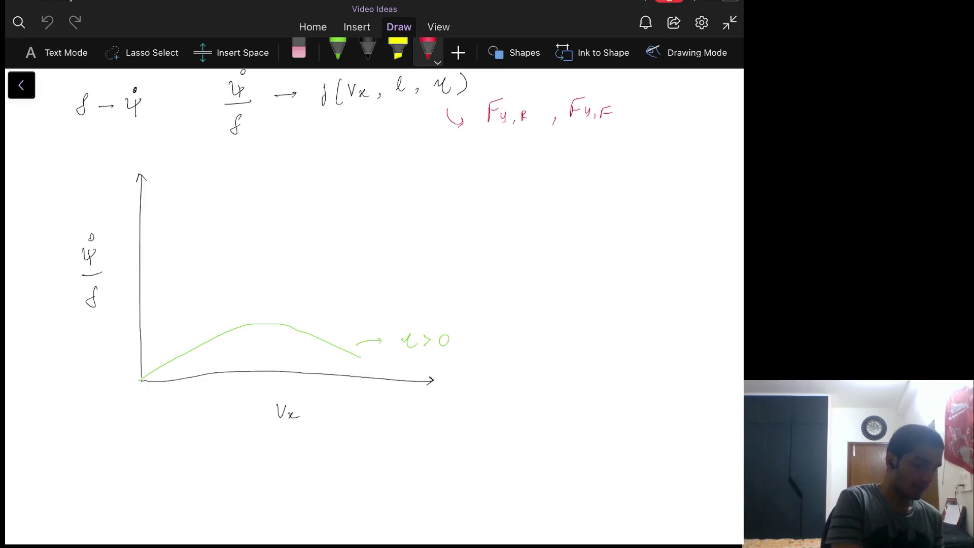
pyautogui.moveTo(144, 378)
pyautogui.mouseDown()
pyautogui.moveTo(191, 321)
pyautogui.moveTo(229, 245)
pyautogui.moveTo(239, 185)
pyautogui.mouseUp()
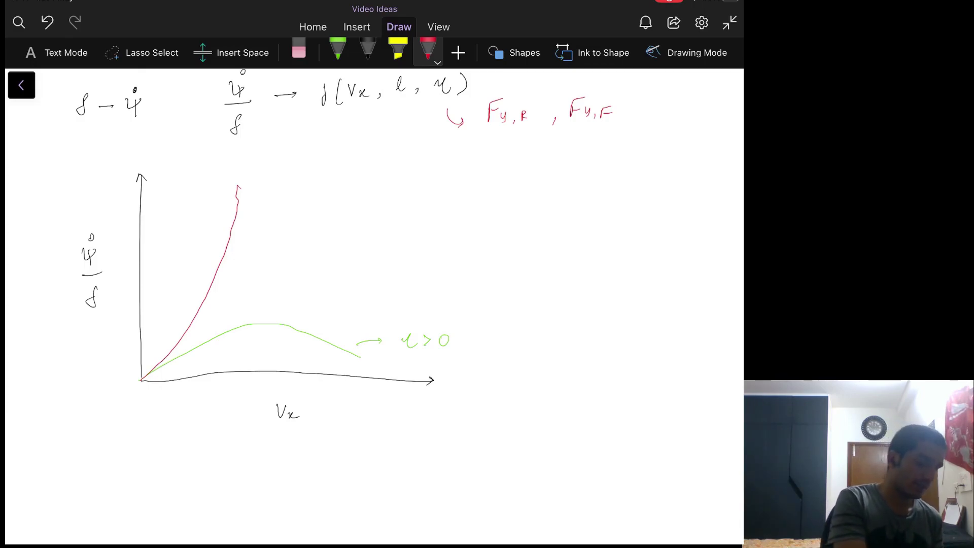
pyautogui.moveTo(239, 208); pyautogui.dragTo(239, 173)
pyautogui.moveTo(236, 346); pyautogui.dragTo(232, 380)
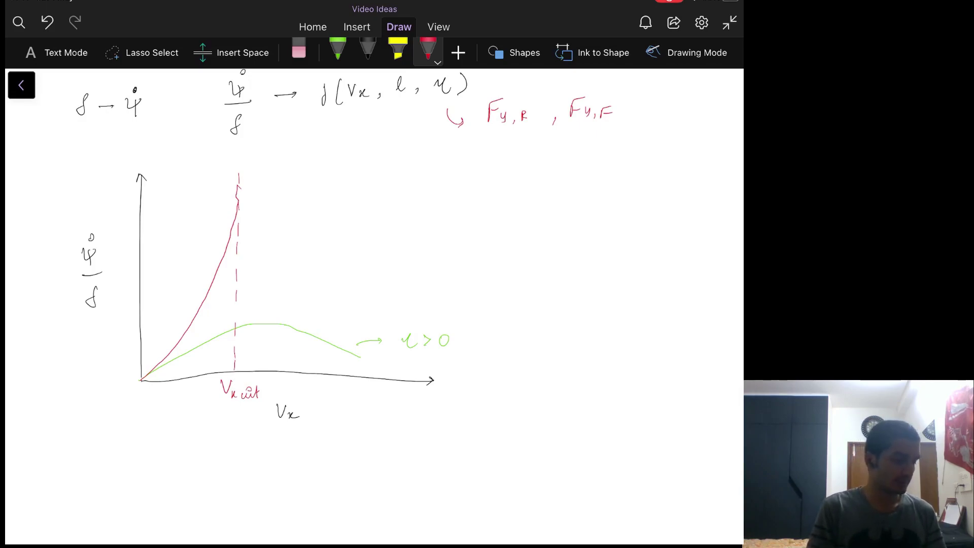
pyautogui.moveTo(242, 193); pyautogui.dragTo(328, 156)
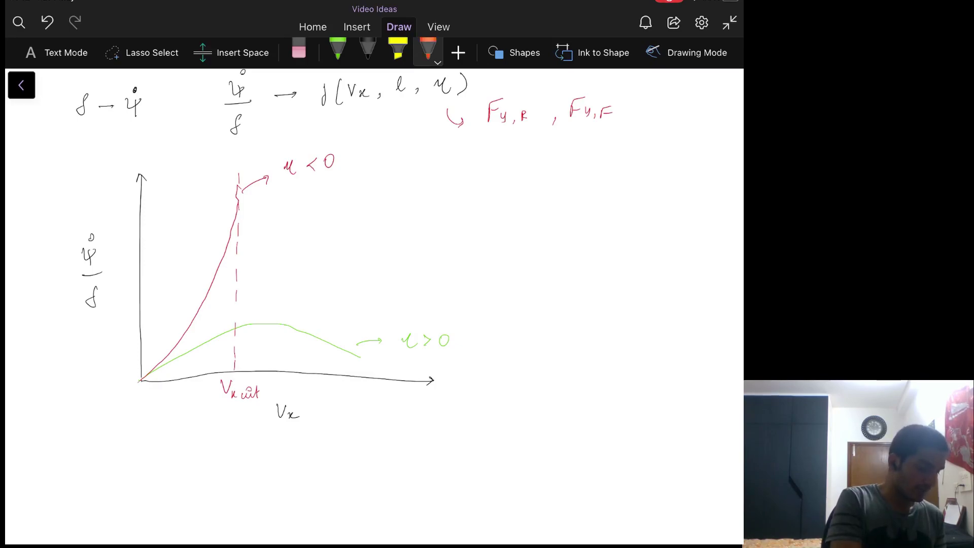
# Draw an orange straight line from the origin labelled μ = 0
pyautogui.moveTo(147, 376); pyautogui.dragTo(324, 238)
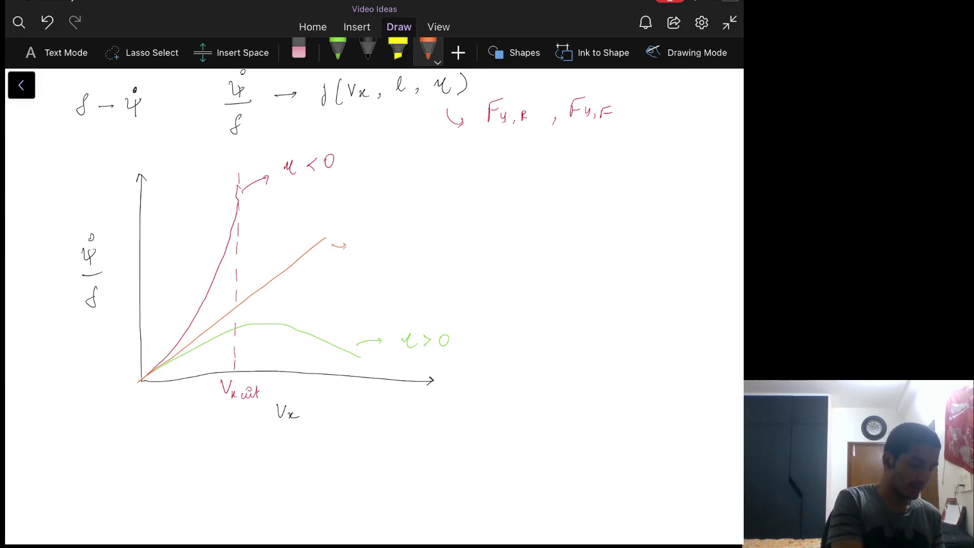
pyautogui.moveTo(367, 237)
pyautogui.mouseDown()
pyautogui.moveTo(379, 250)
pyautogui.moveTo(419, 232)
pyautogui.mouseUp()
pyautogui.click(394, 237)
# Tag the curves US in green, NS in orange and OS in red, starting a bracketed note after NS
pyautogui.click(338, 50)
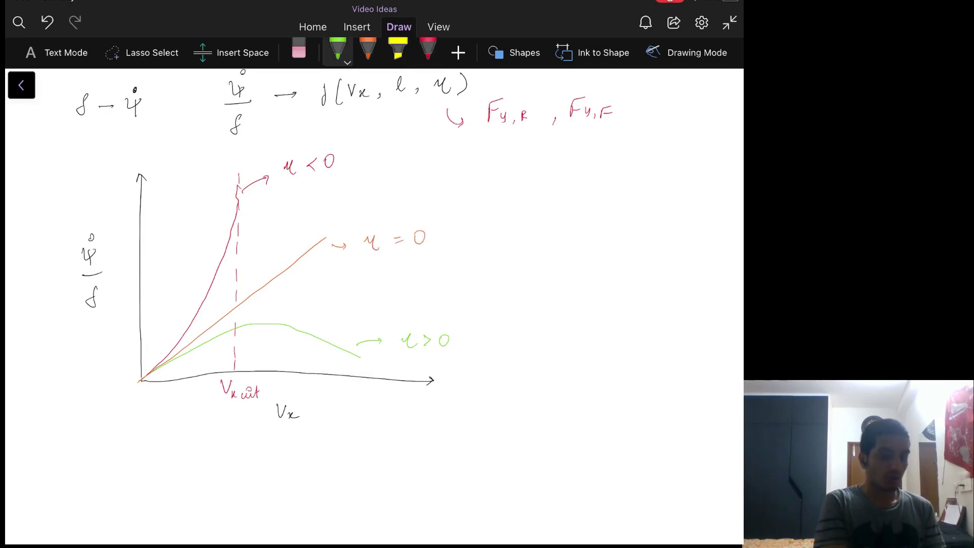
pyautogui.moveTo(477, 329); pyautogui.dragTo(490, 338)
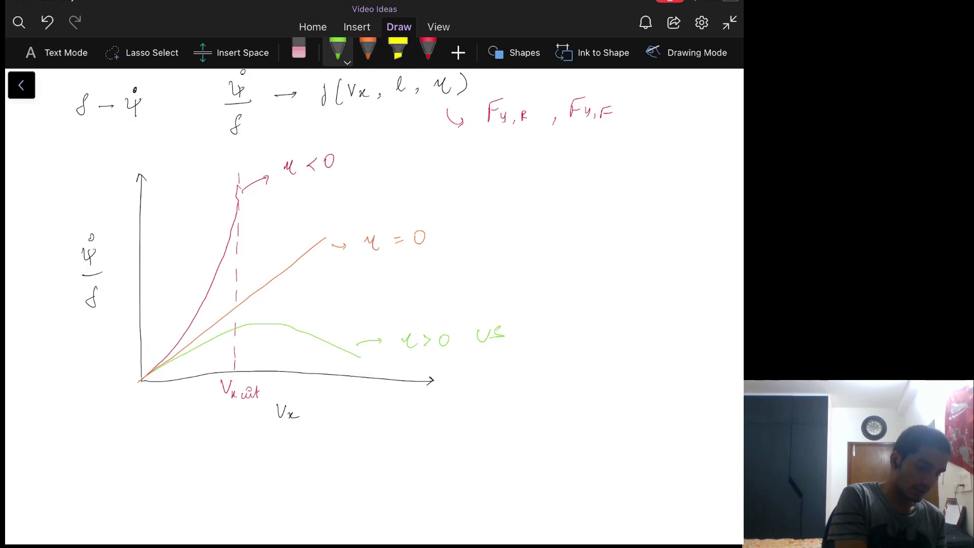
pyautogui.click(368, 50)
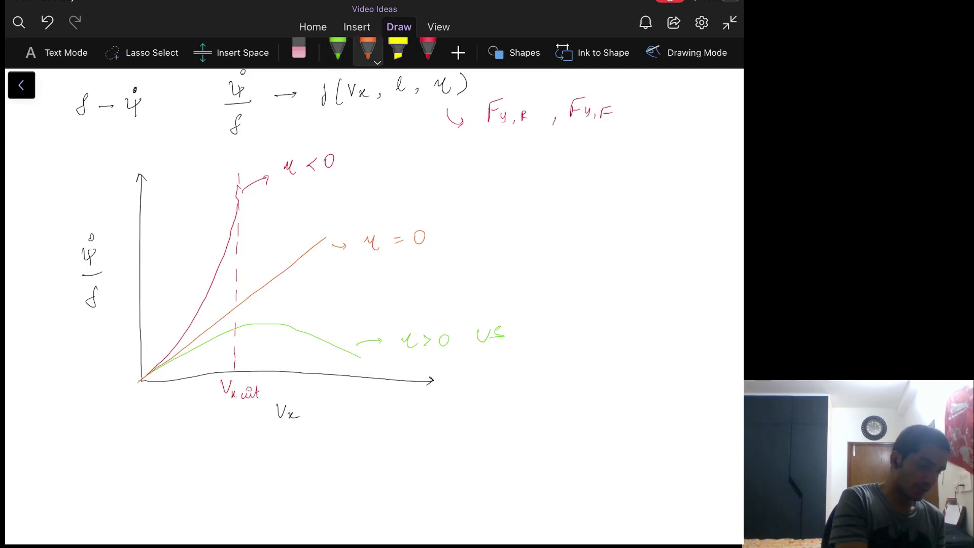
pyautogui.moveTo(459, 226); pyautogui.dragTo(479, 233)
pyautogui.click(428, 50)
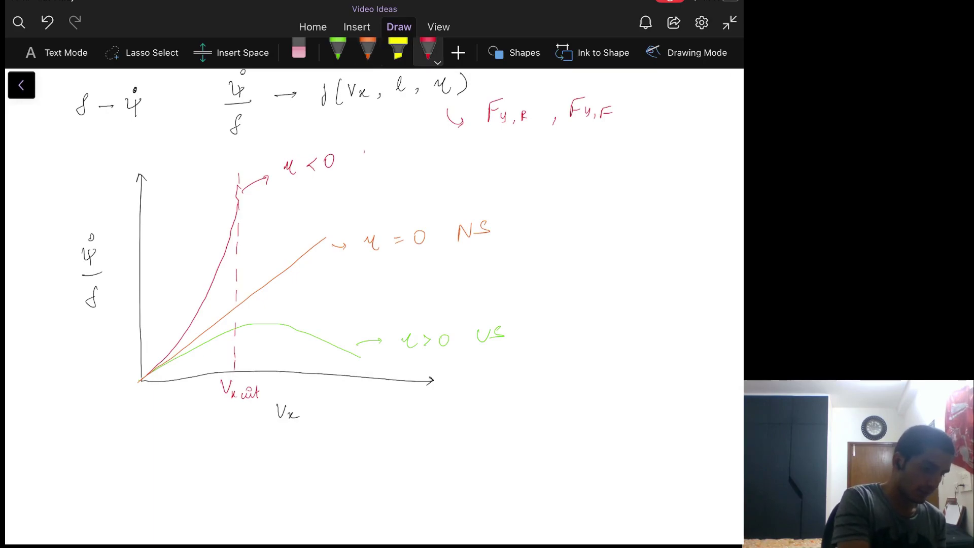
pyautogui.moveTo(364, 151); pyautogui.dragTo(377, 160)
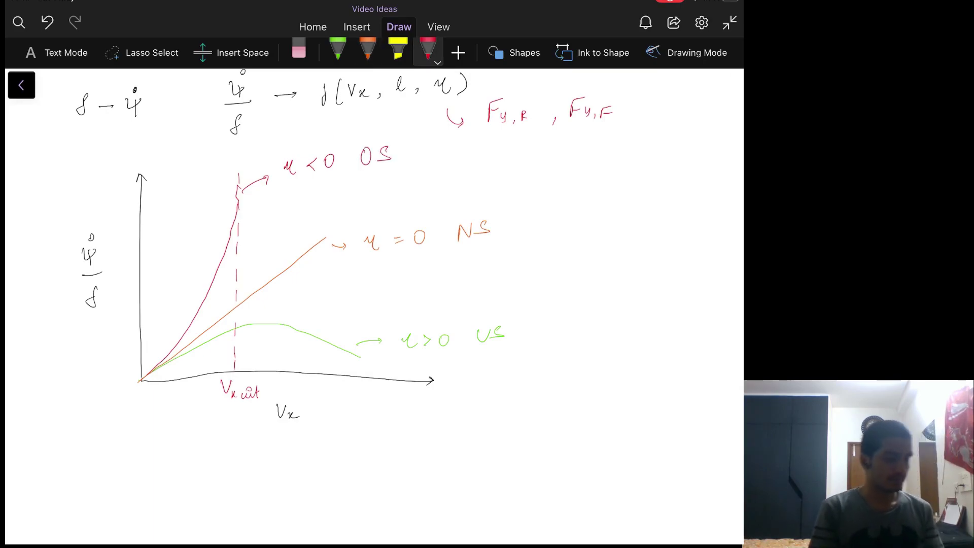
pyautogui.click(367, 51)
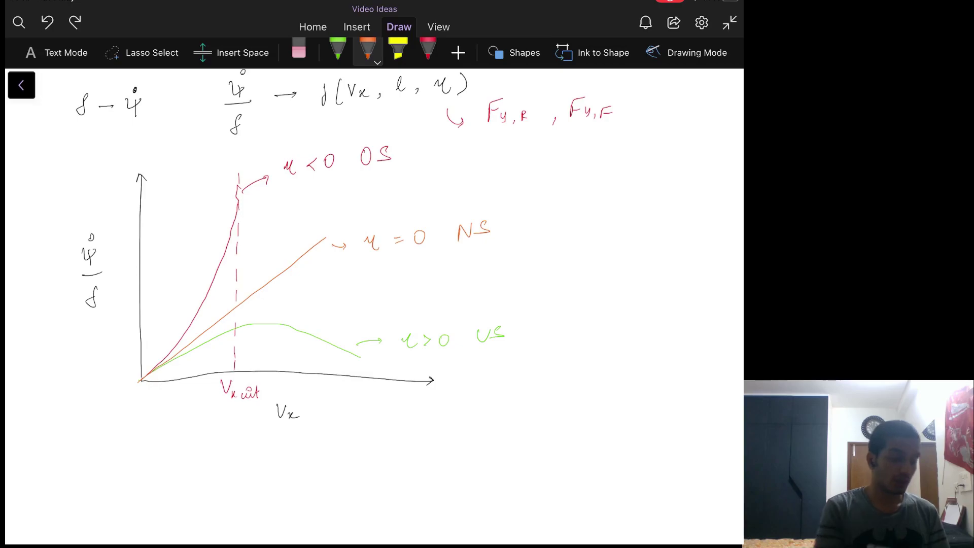
pyautogui.moveTo(522, 208); pyautogui.dragTo(516, 230)
pyautogui.moveTo(526, 214); pyautogui.dragTo(552, 219)
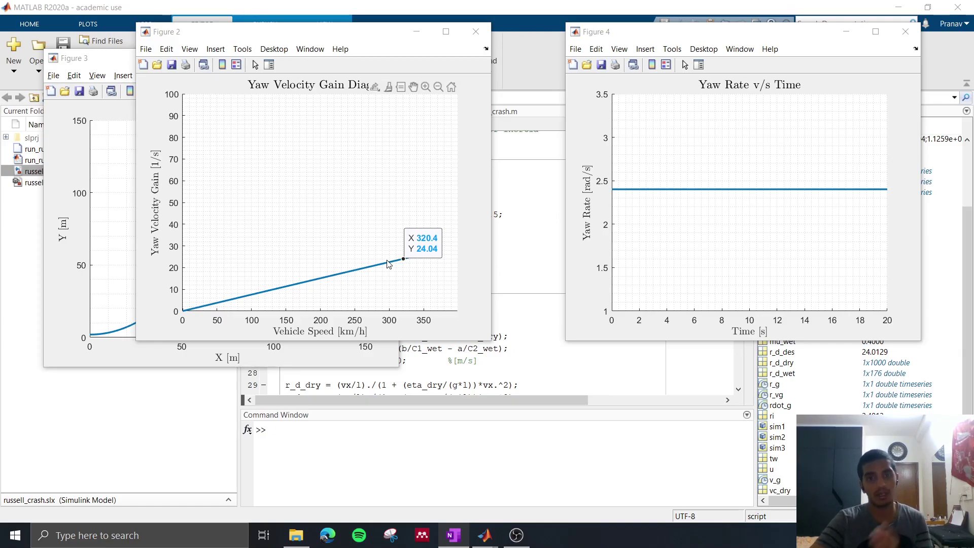
# Highlight the steering angle 0.1 and velocity 320 in the script, then return to the Yaw Velocity Gain Diagram
pyautogui.click(516, 234)
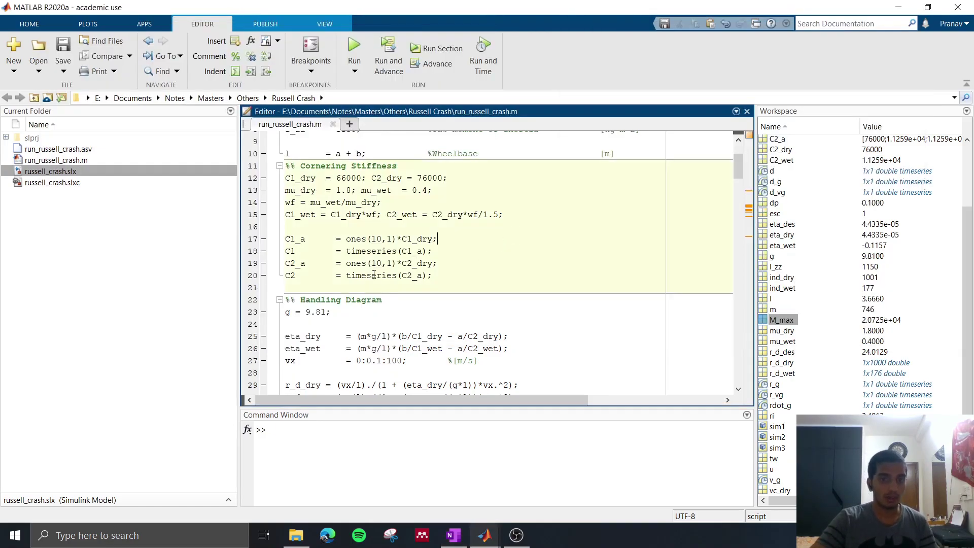
pyautogui.scroll(-7, 374, 275)
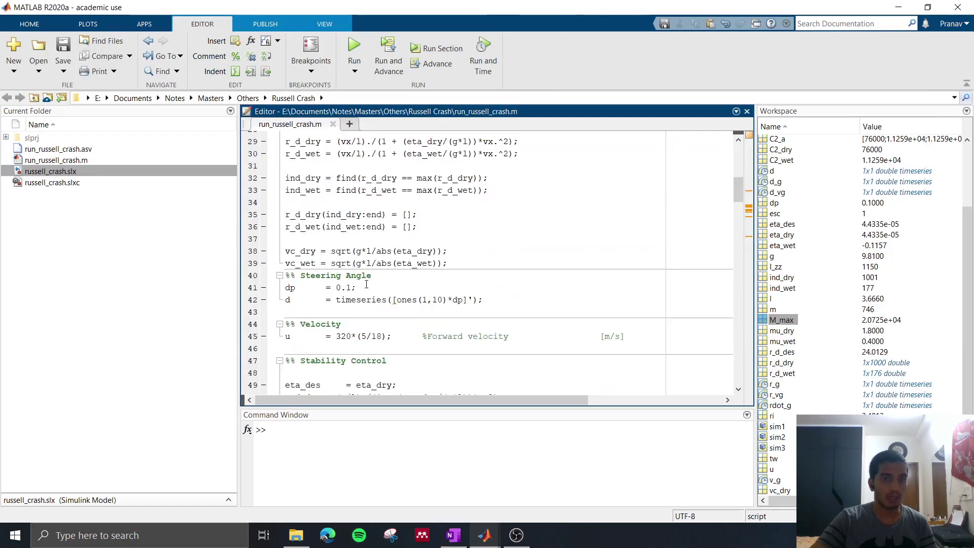
pyautogui.moveTo(362, 287); pyautogui.dragTo(334, 287)
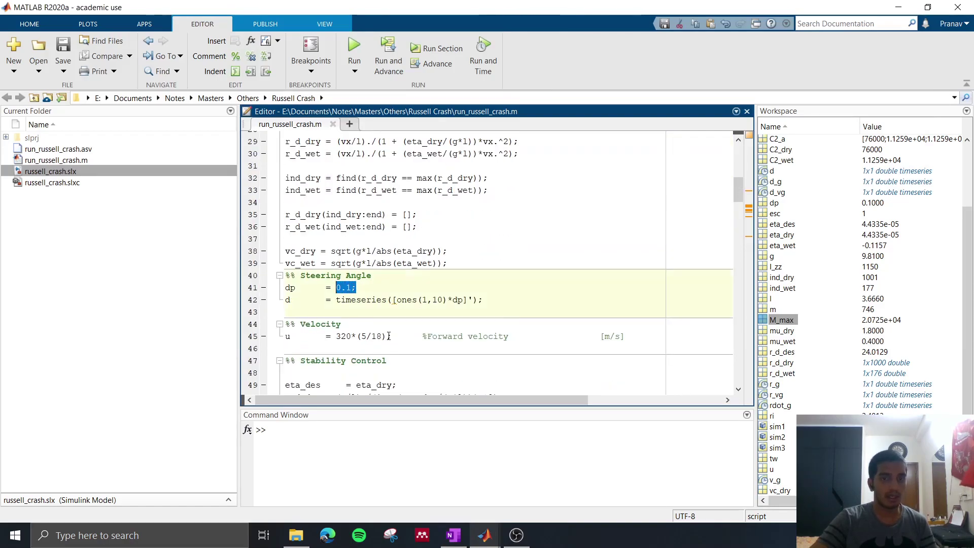
pyautogui.moveTo(351, 336); pyautogui.dragTo(335, 336)
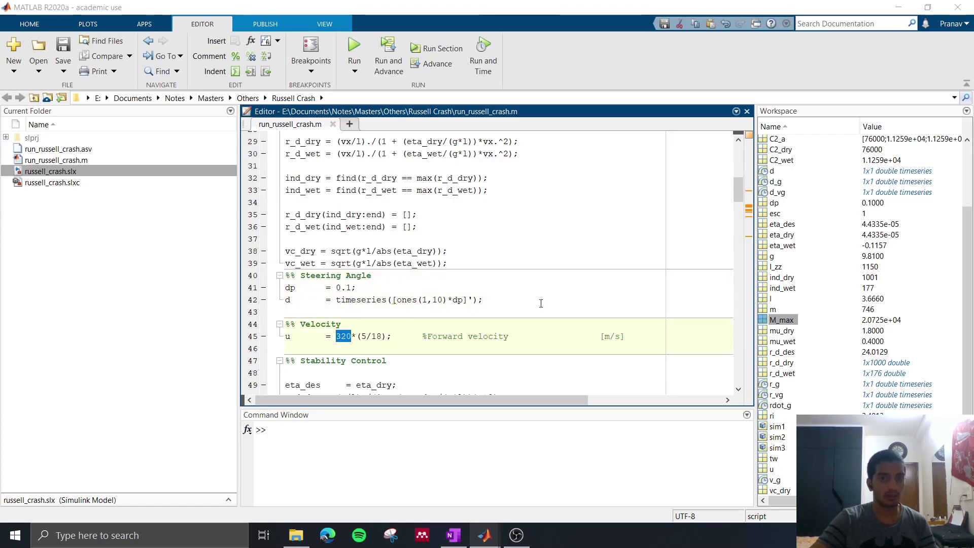
pyautogui.hotkey('alt', 'Tab')
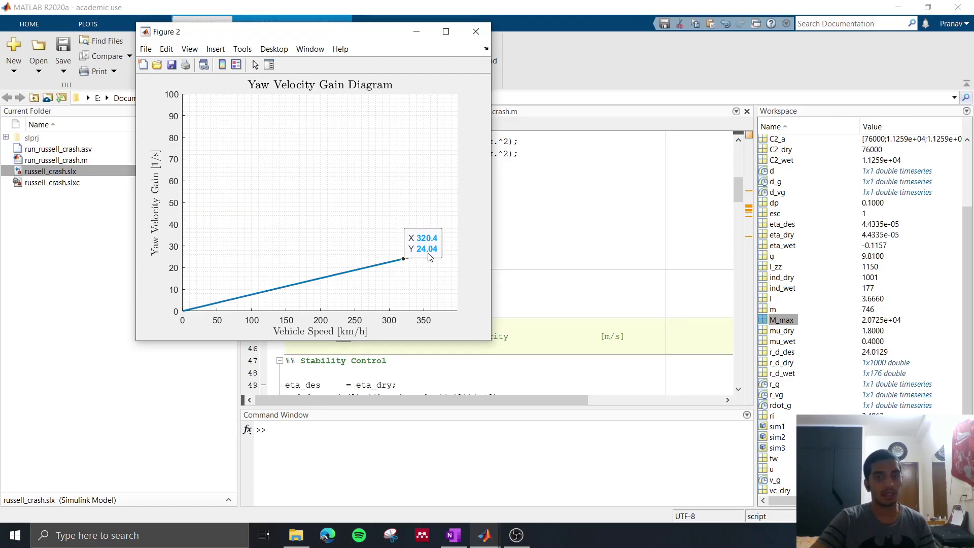
# Pin a data tip at 5.188 s, 2.401 rad/s on the Yaw Rate plot, then bring up the X-Y Map
pyautogui.hotkey('alt', 'Tab')
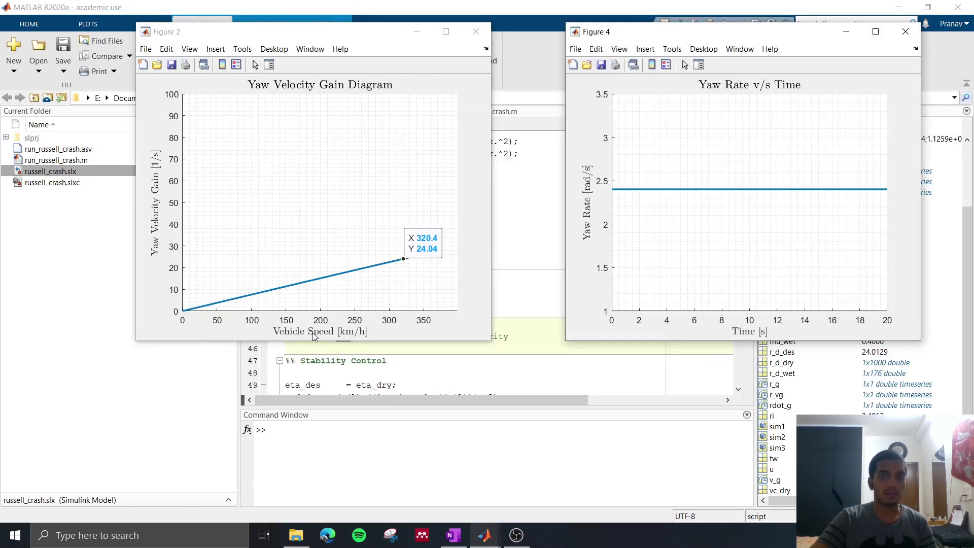
pyautogui.click(205, 337)
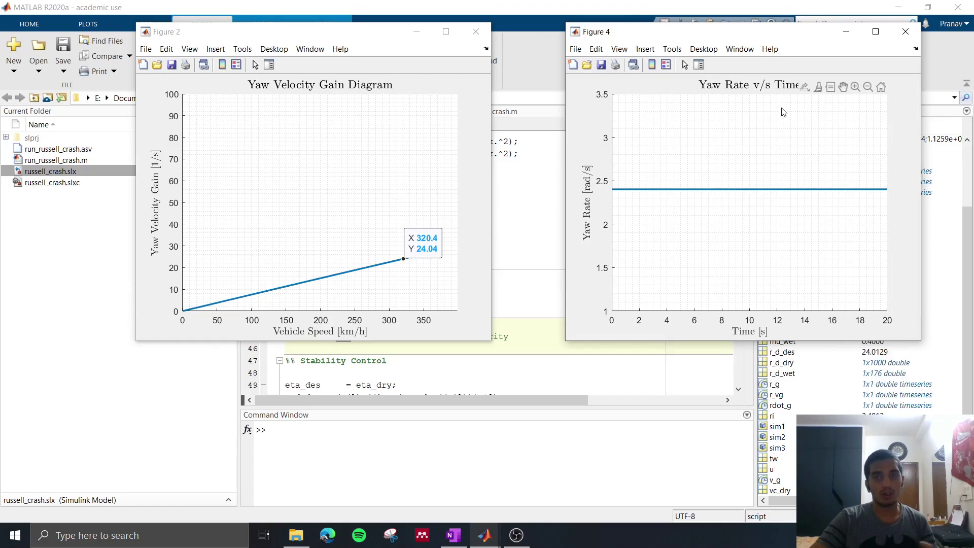
pyautogui.click(683, 189)
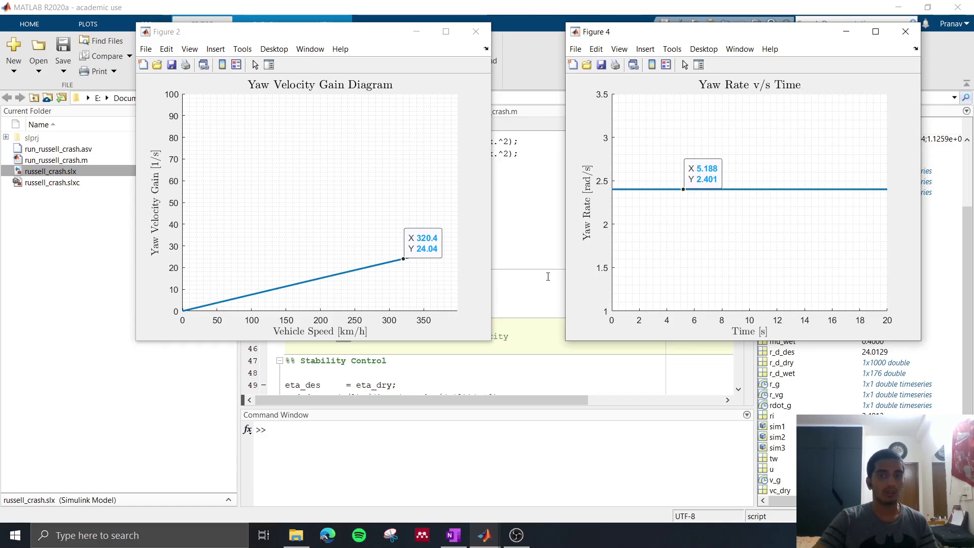
pyautogui.hotkey('alt', 'Tab')
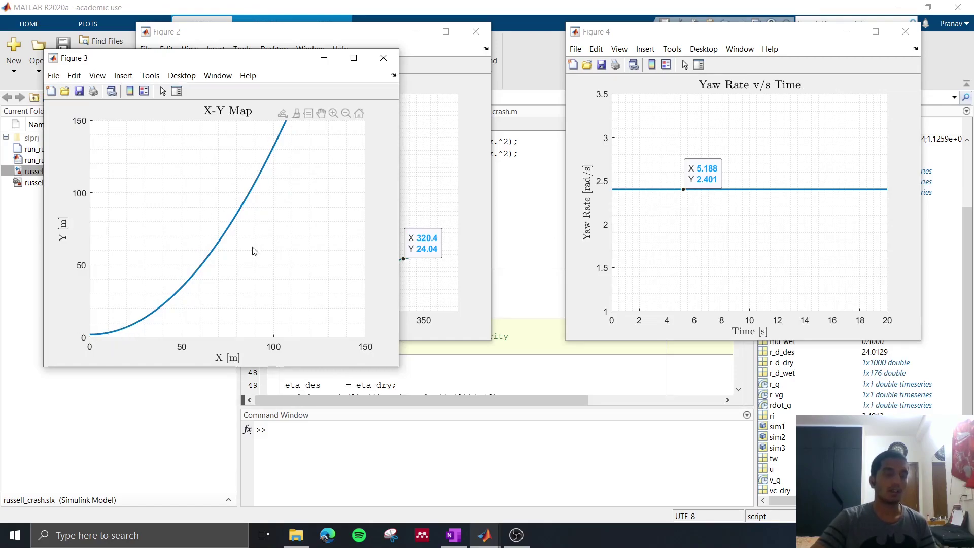
# Compare the lateral-force and yaw-gain curves, then raise the yaw rate plot above the others
pyautogui.moveTo(104, 333)
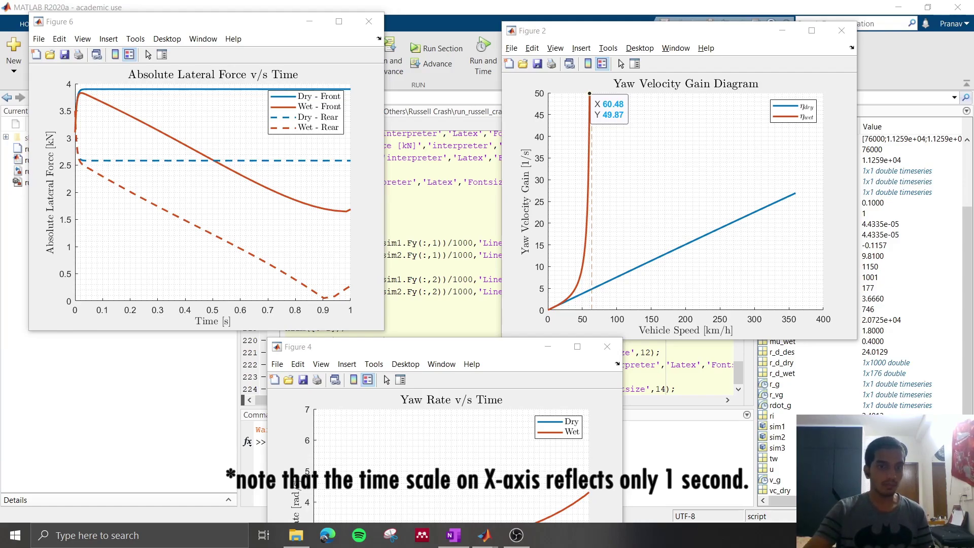
pyautogui.moveTo(326, 299)
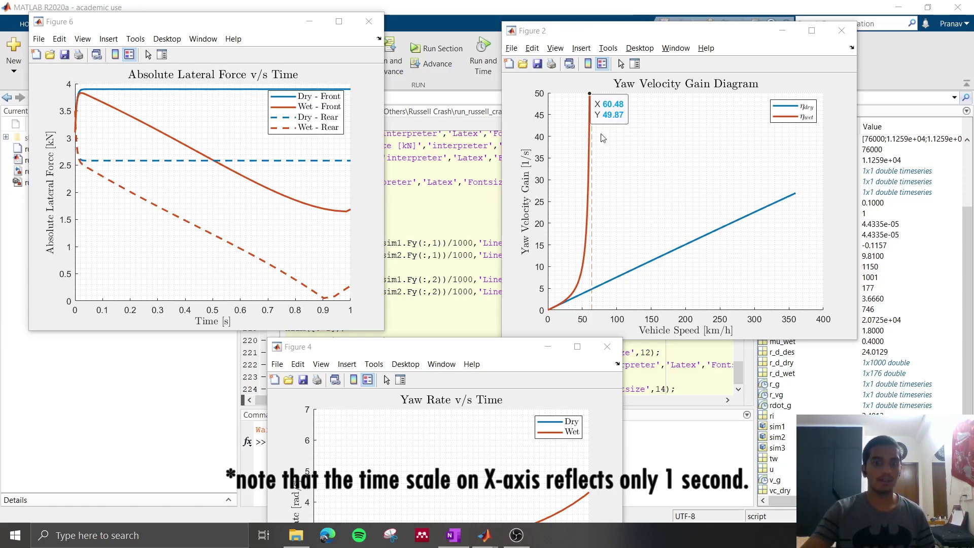
pyautogui.moveTo(510, 351); pyautogui.dragTo(488, 45)
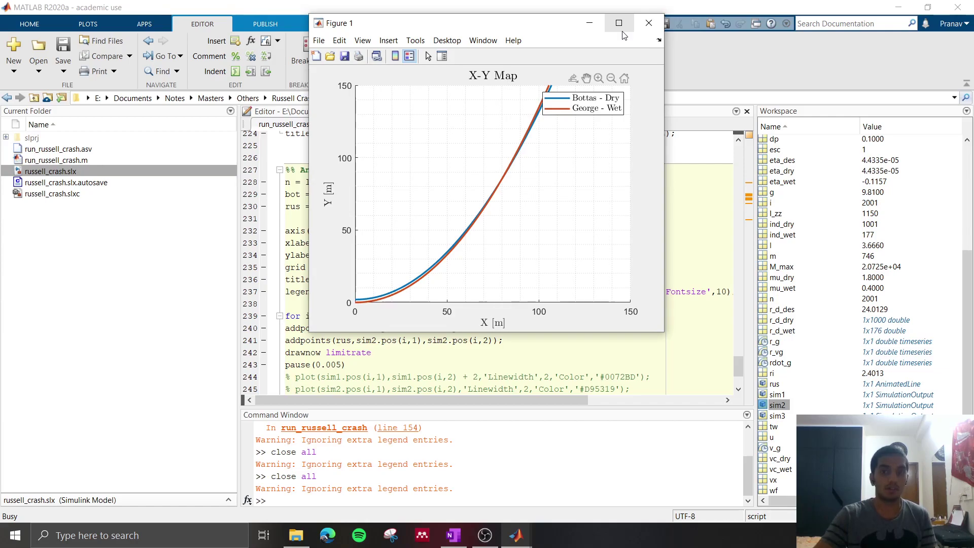
# Maximize the Figure 1 dry-versus-wet X-Y Map
pyautogui.click(620, 24)
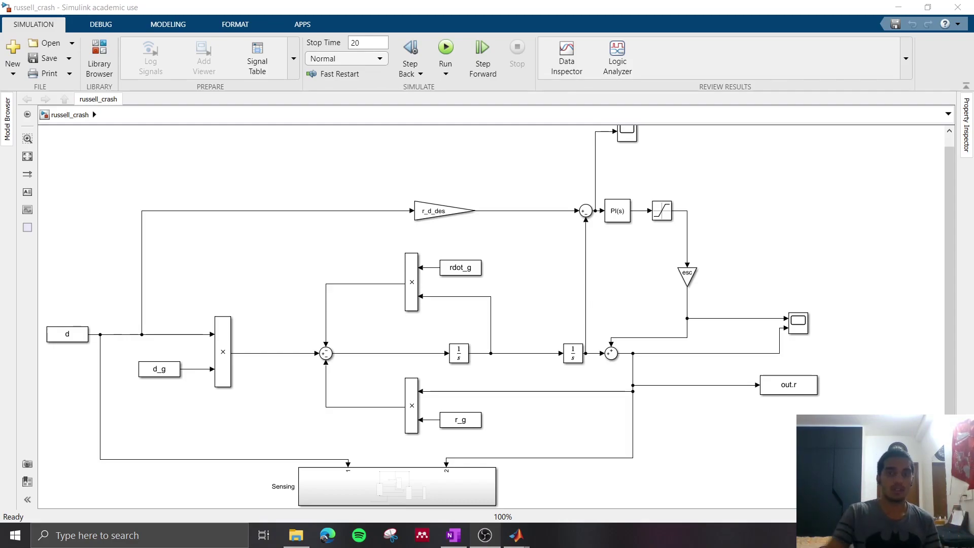
# Zoom and pan to the control loop and inspect the r_d_des gain block
pyautogui.scroll(2, 733, 258)
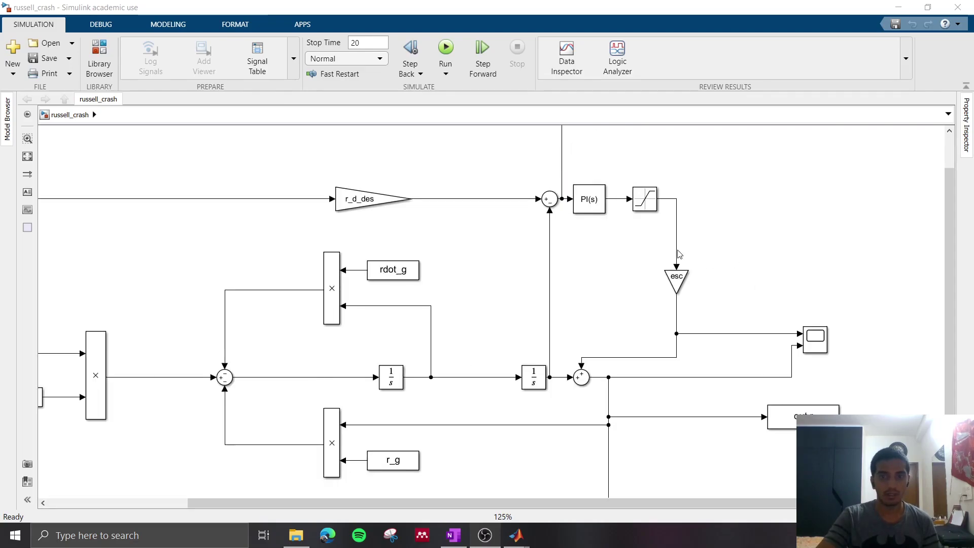
pyautogui.scroll(2, 680, 303)
pyautogui.moveTo(680, 303); pyautogui.dragTo(682, 308)
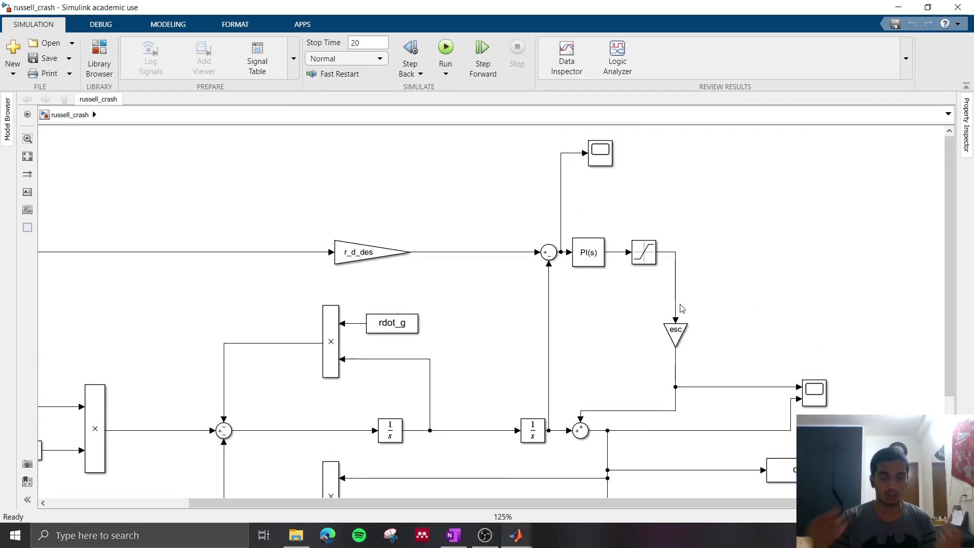
pyautogui.scroll(-2, 682, 308)
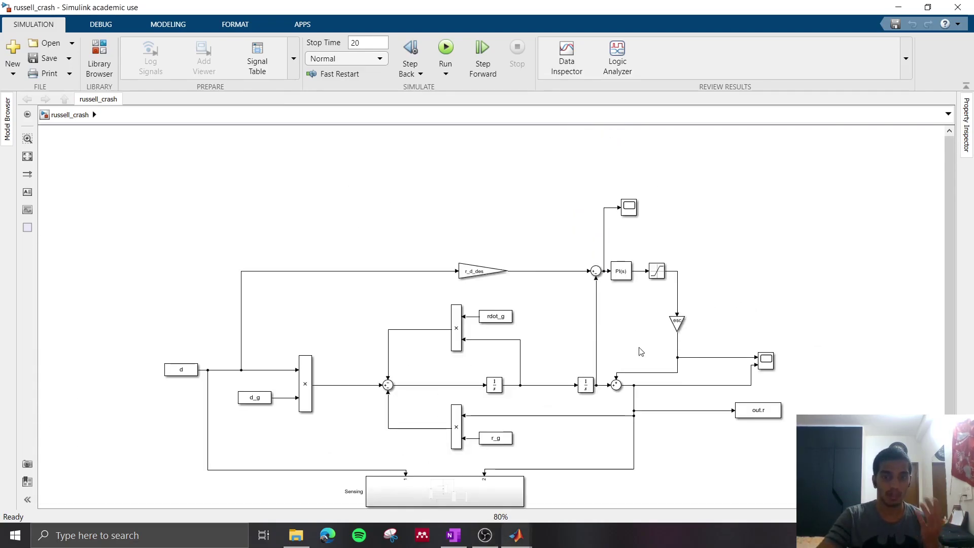
pyautogui.scroll(2, 639, 348)
pyautogui.moveTo(639, 348); pyautogui.dragTo(508, 391)
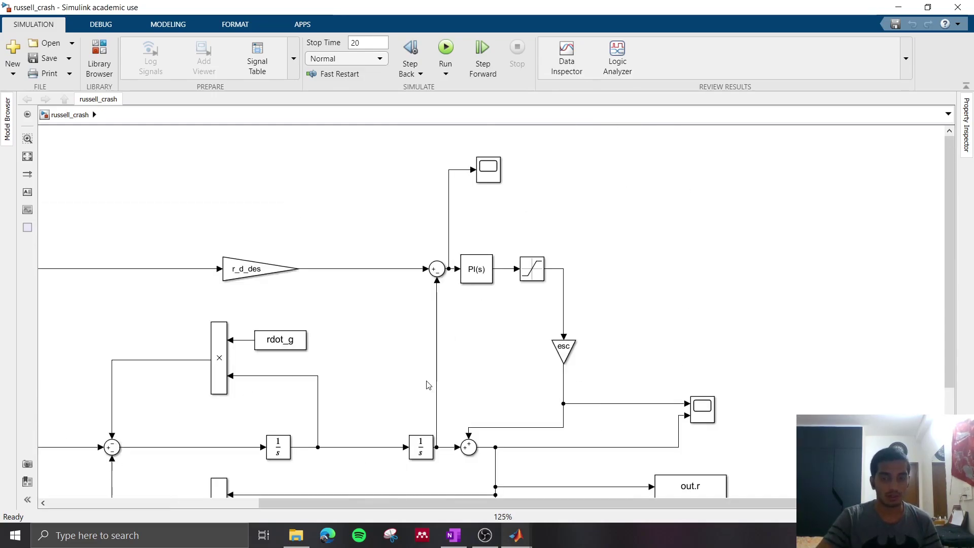
pyautogui.scroll(1, 427, 384)
pyautogui.press('Tab')
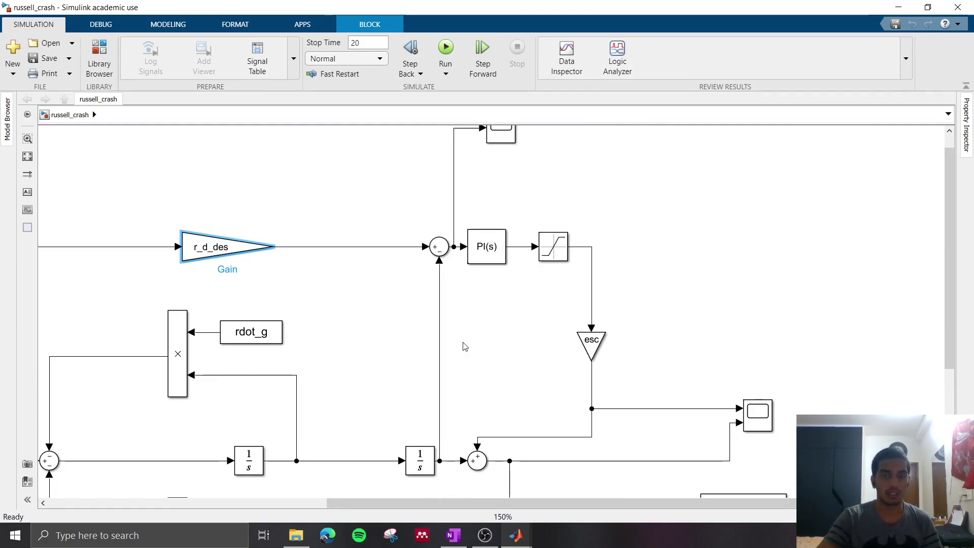
pyautogui.click(465, 347)
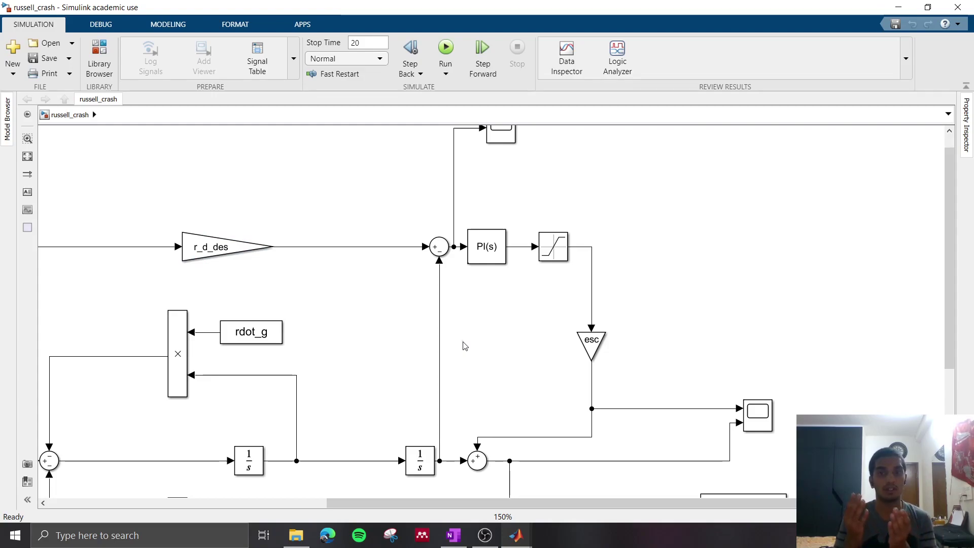
# Inspect the Sum, PI(s) controller and Saturation blocks, then pan toward the esc gain output
pyautogui.click(439, 346)
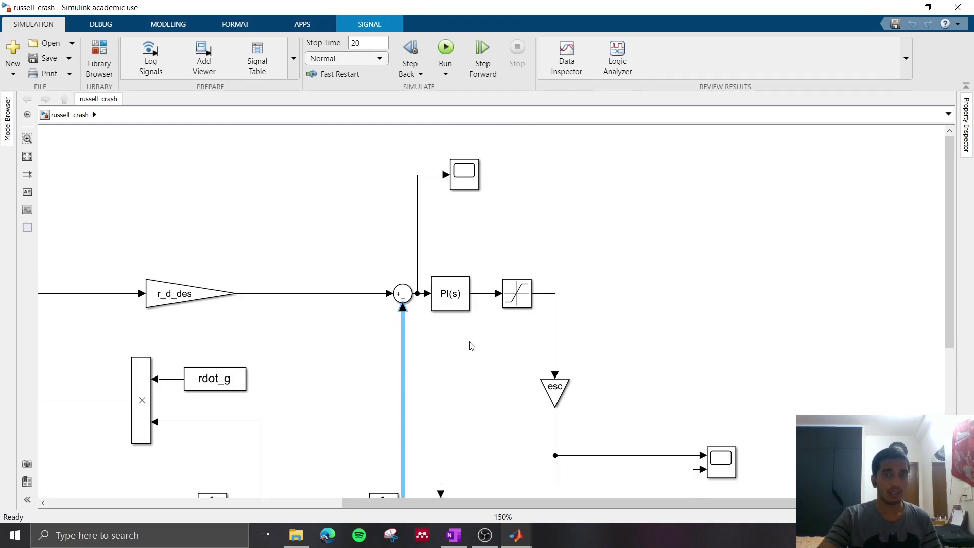
pyautogui.click(403, 302)
pyautogui.scroll(2, 402, 313)
pyautogui.click(413, 306)
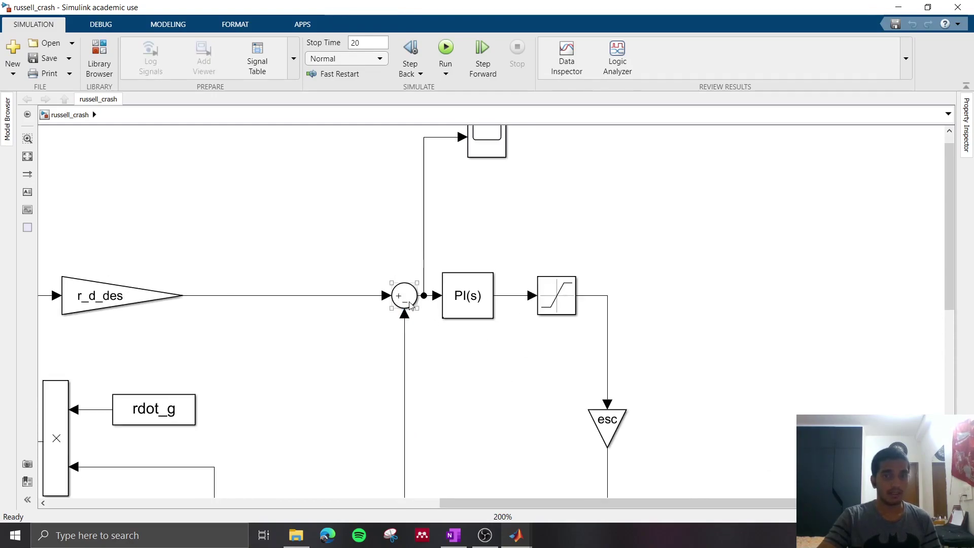
pyautogui.click(469, 310)
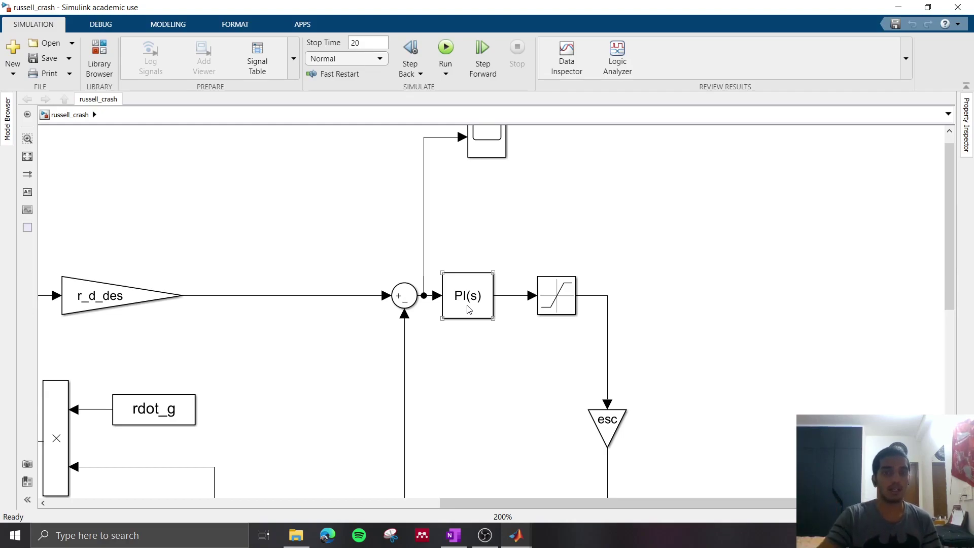
pyautogui.click(570, 293)
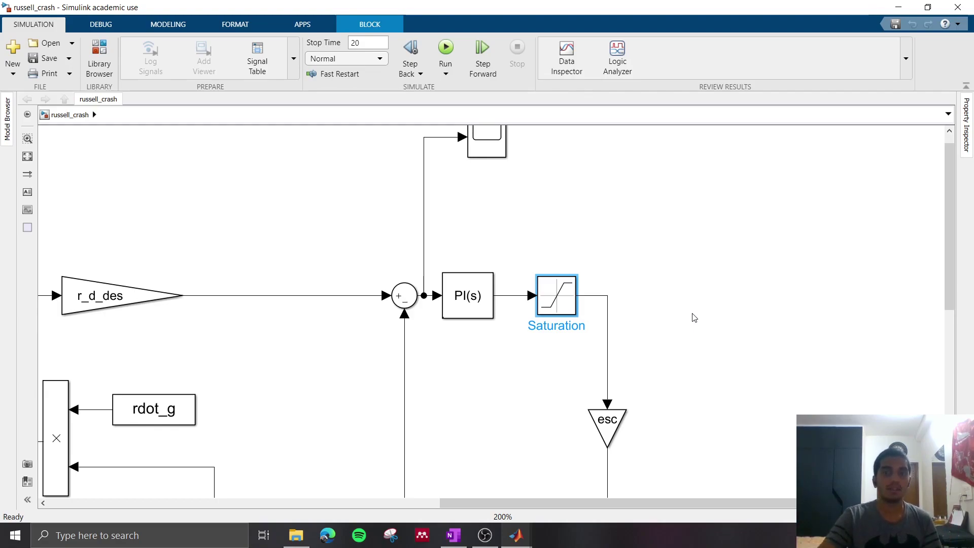
pyautogui.click(697, 338)
pyautogui.scroll(-2, 685, 335)
pyautogui.moveTo(663, 405); pyautogui.dragTo(615, 268)
pyautogui.scroll(-2, 598, 325)
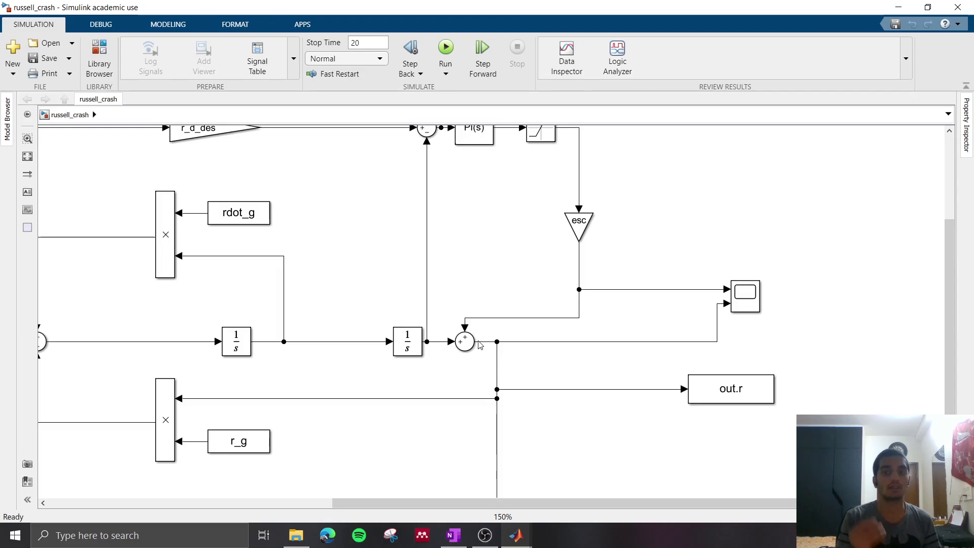
# Rerun the X-Y map section to add the George - Wet + ESC path and maximize the figure
pyautogui.hotkey('alt', 'Tab')
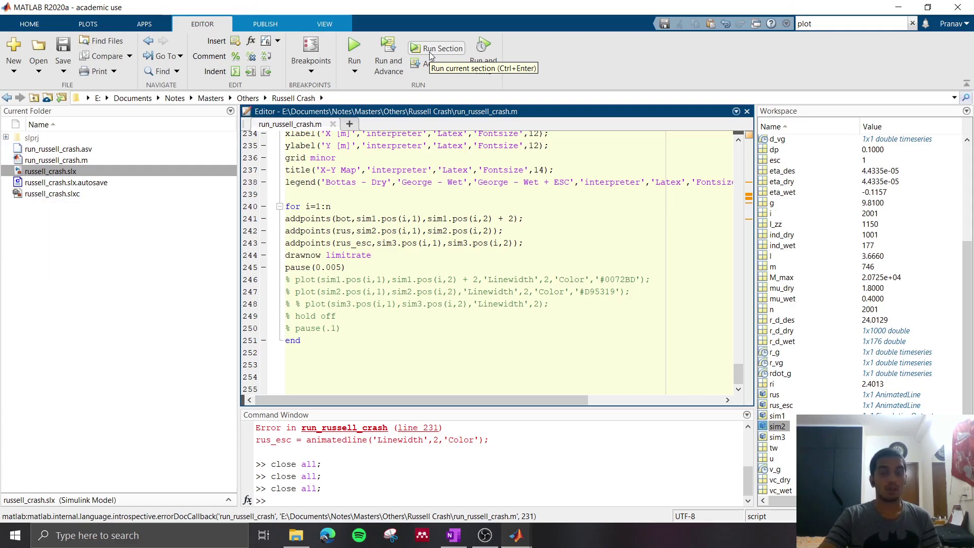
pyautogui.click(430, 55)
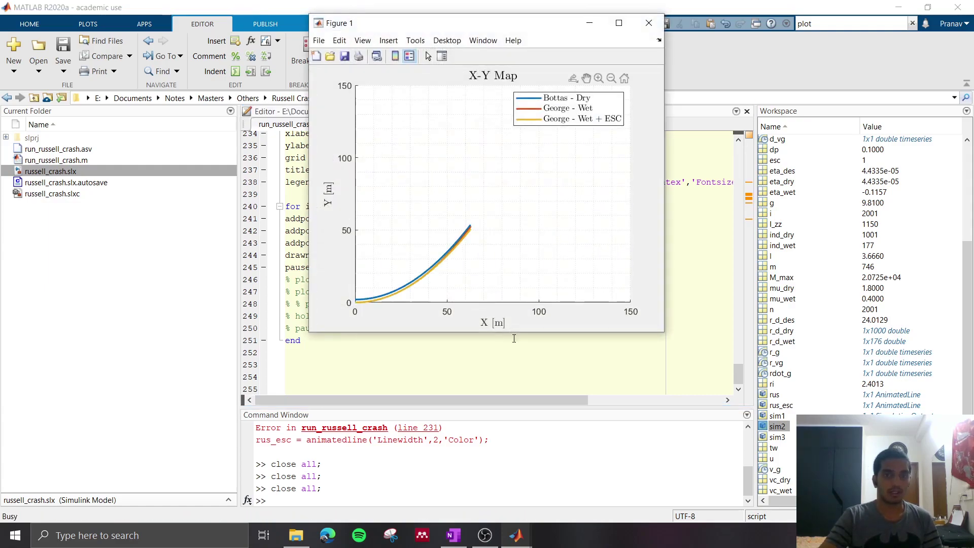
pyautogui.click(619, 23)
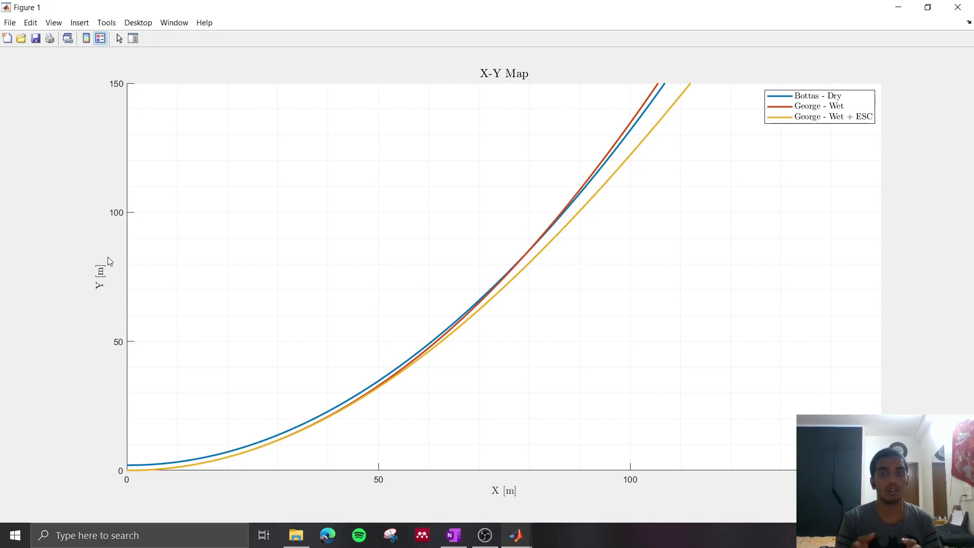
pyautogui.hotkey('alt', 'Tab')
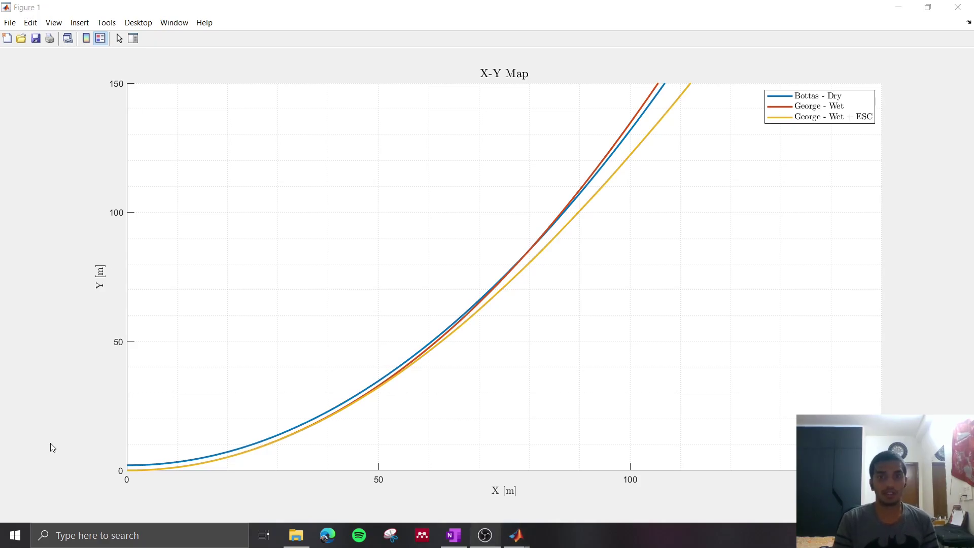